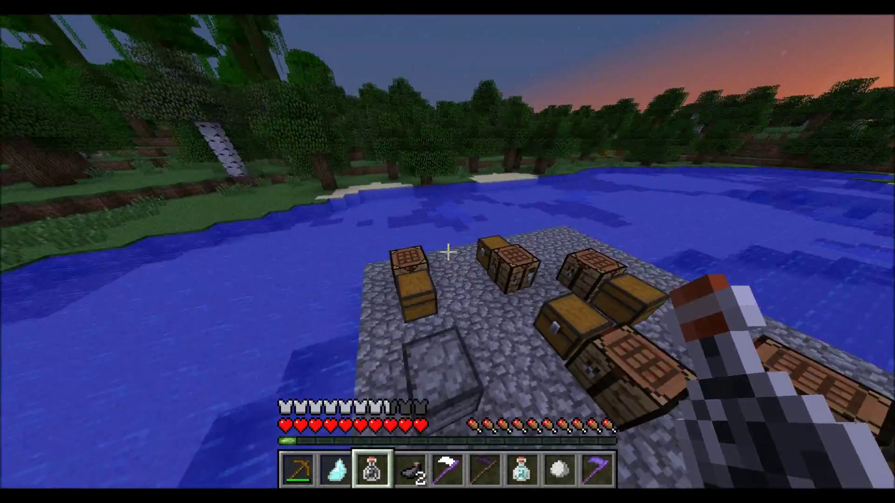
key(a)
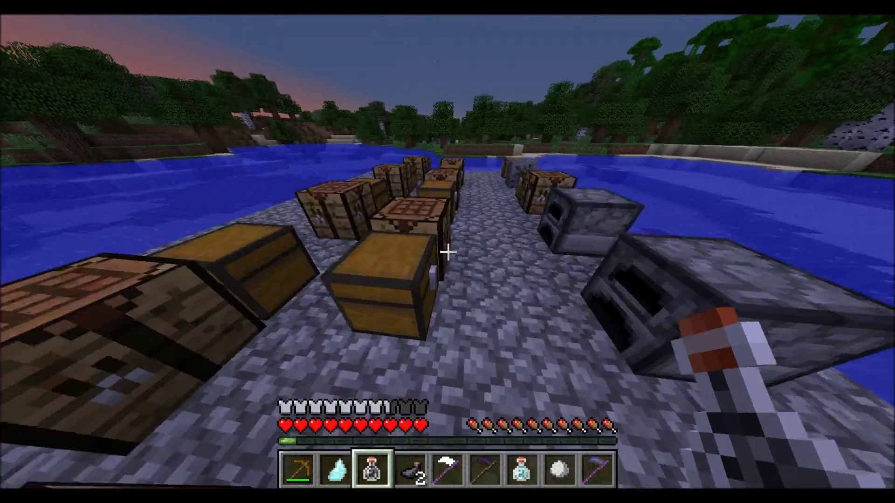
key(a)
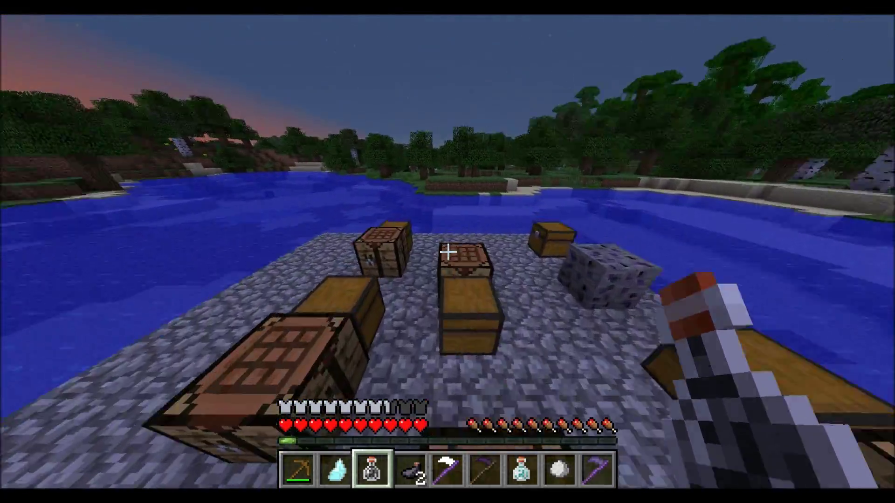
key(s)
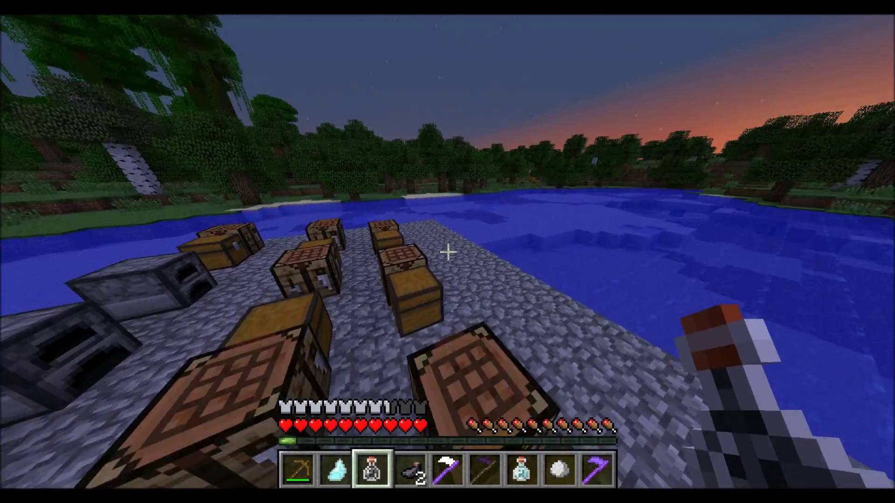
key(s)
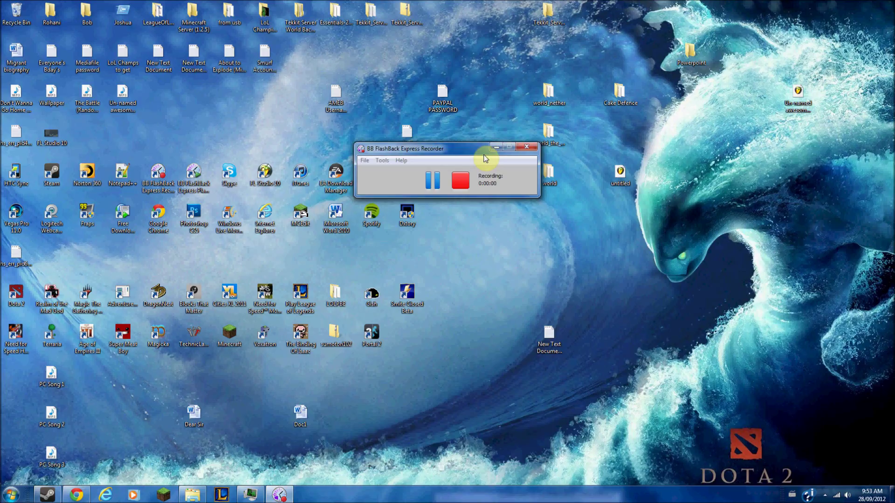
Move the recorder out of the way, switch to Chrome and look through the Death Scythe Mod forum topic
click(496, 147)
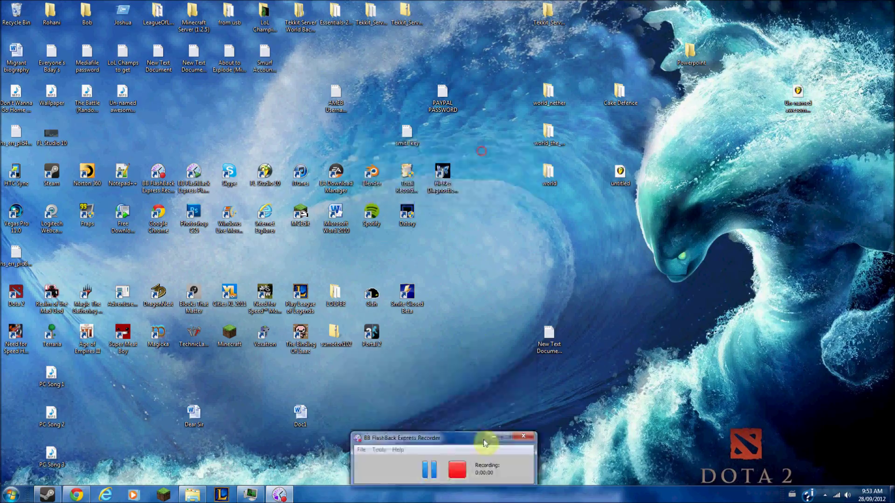
mouse_move(79, 493)
click(166, 449)
scroll(520, 242, up, 15)
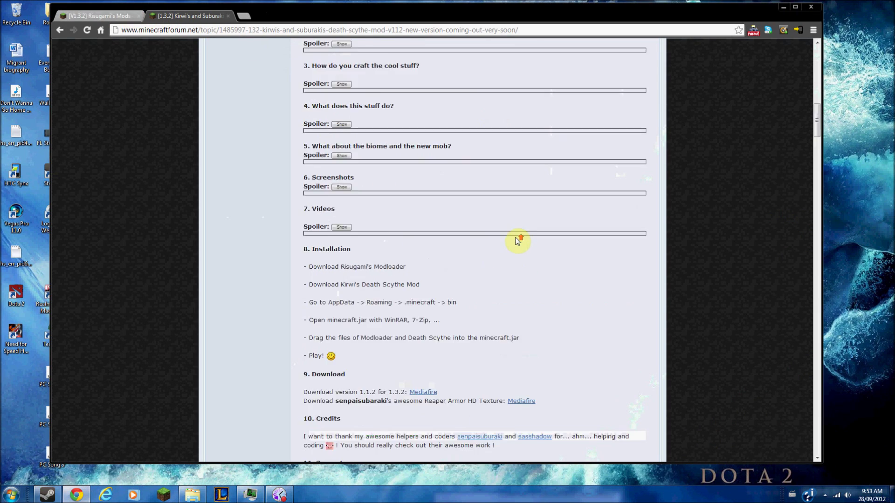
scroll(524, 245, down, 8)
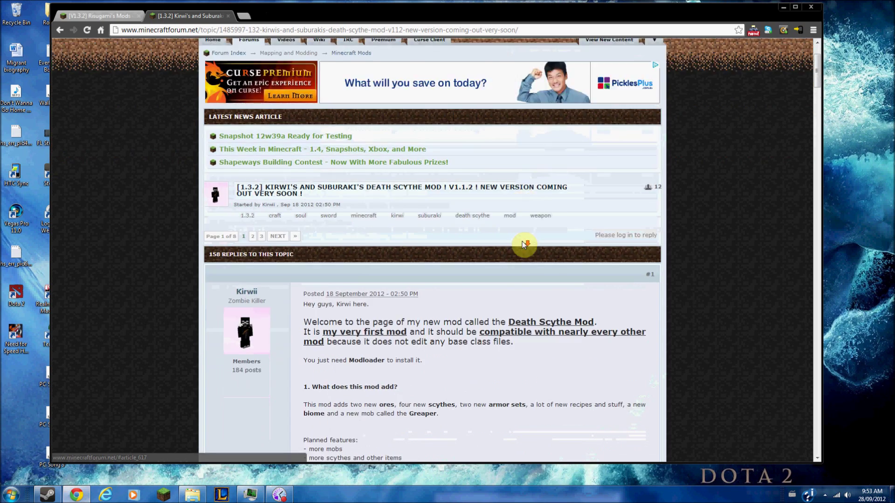
scroll(536, 234, up, 8)
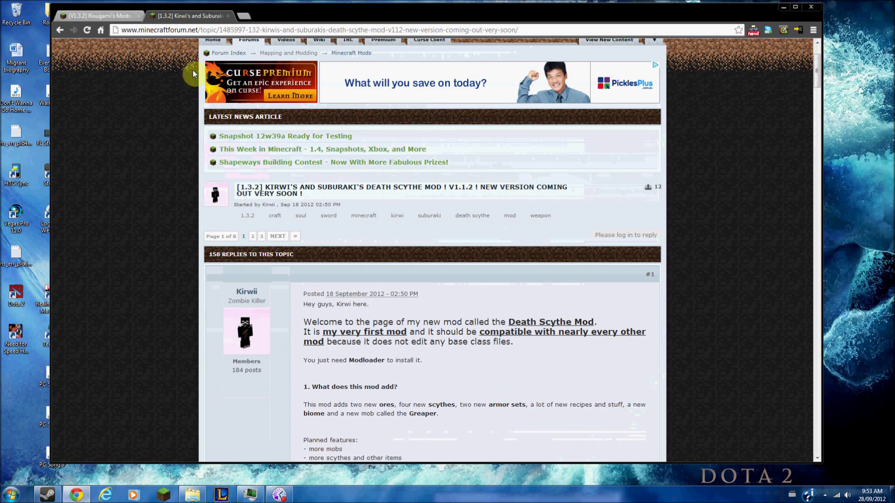
Examine Risugami's Mods forum topic, including its FAQ and installation instructions
click(101, 15)
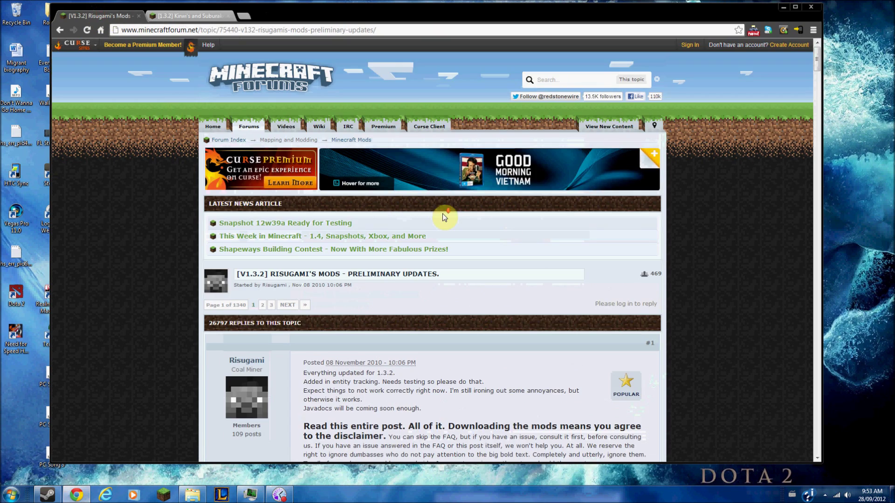
scroll(466, 217, down, 7)
scroll(477, 228, up, 3)
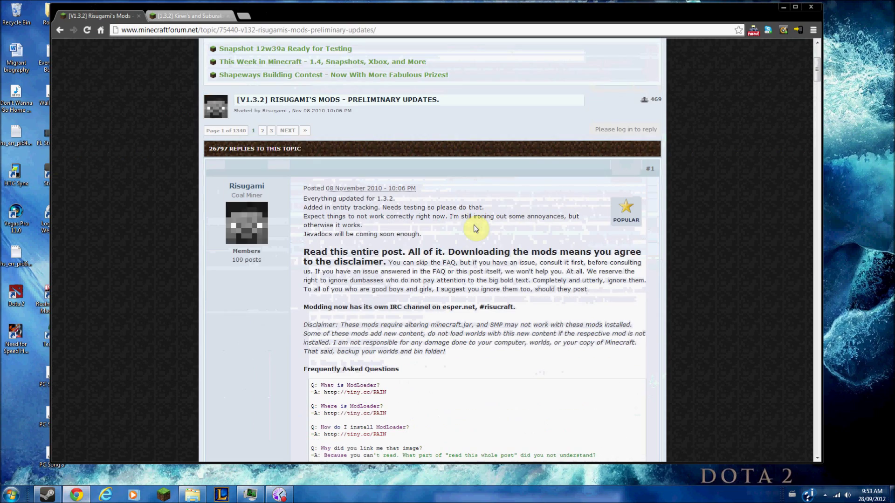
scroll(391, 186, down, 15)
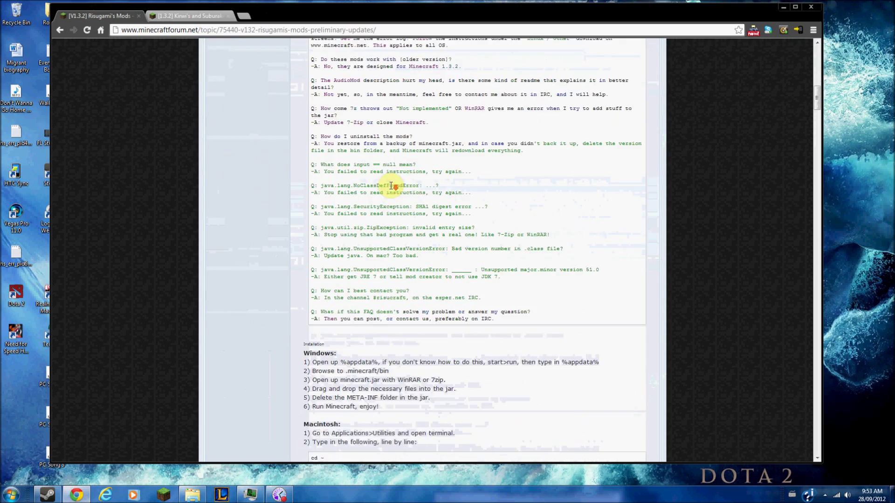
scroll(391, 185, up, 20)
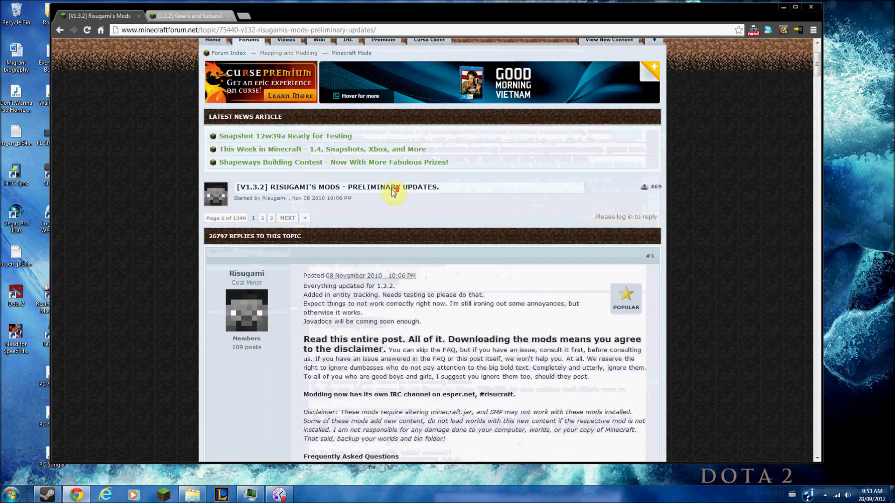
scroll(393, 192, down, 8)
scroll(393, 190, down, 10)
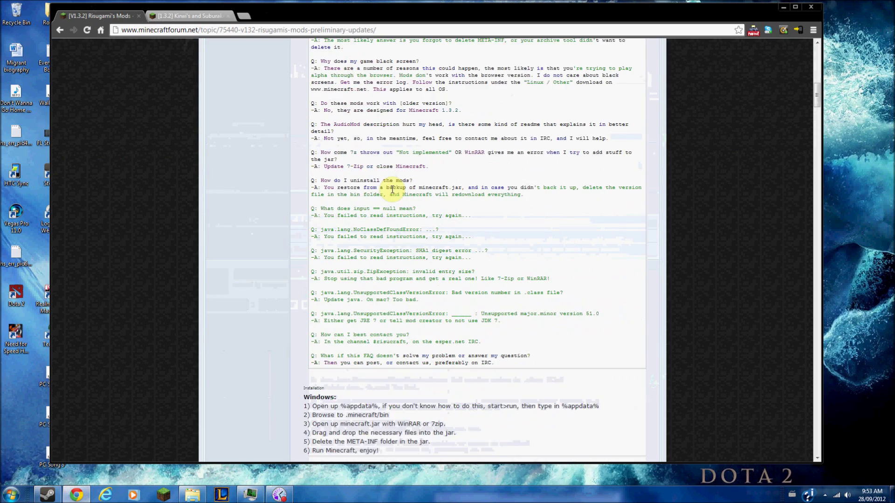
scroll(368, 183, up, 9)
scroll(367, 183, up, 4)
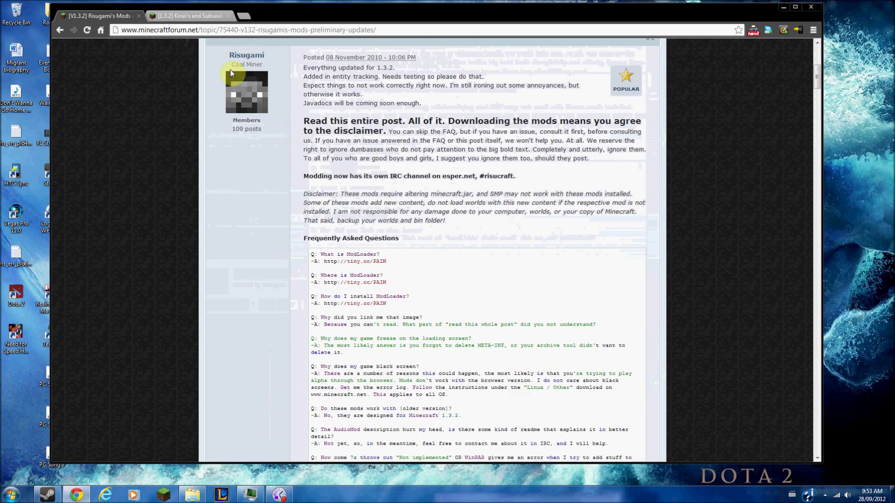
scroll(368, 183, down, 1)
Download version 1.1.2 of the Death Scythe Mod from its Mediafire link and save ReaperModv1.1.2 to the Downloads folder
click(191, 15)
scroll(420, 221, down, 20)
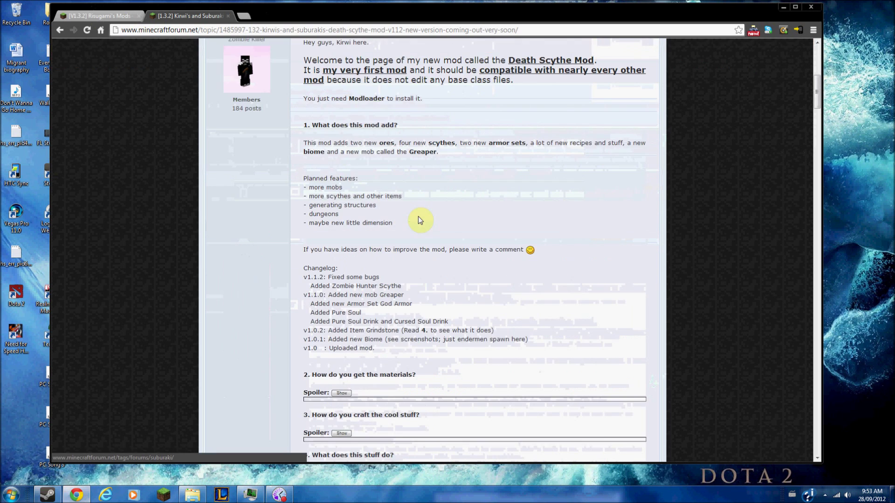
scroll(418, 216, down, 3)
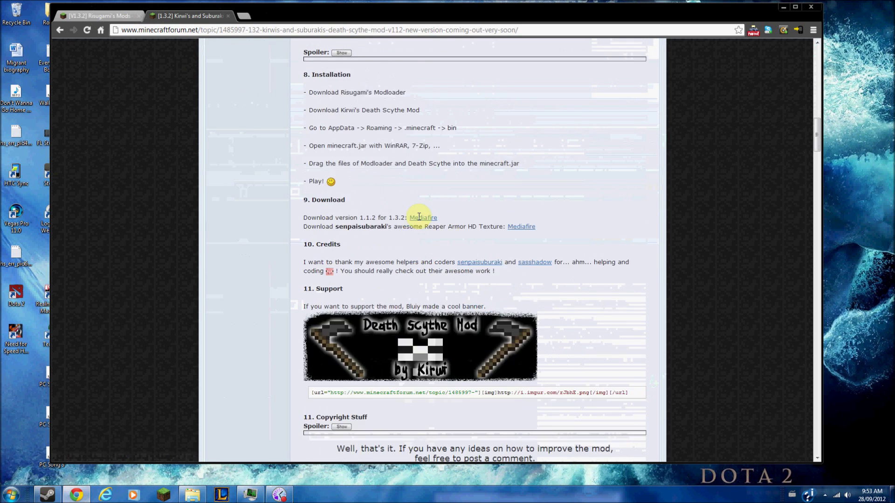
scroll(418, 216, up, 5)
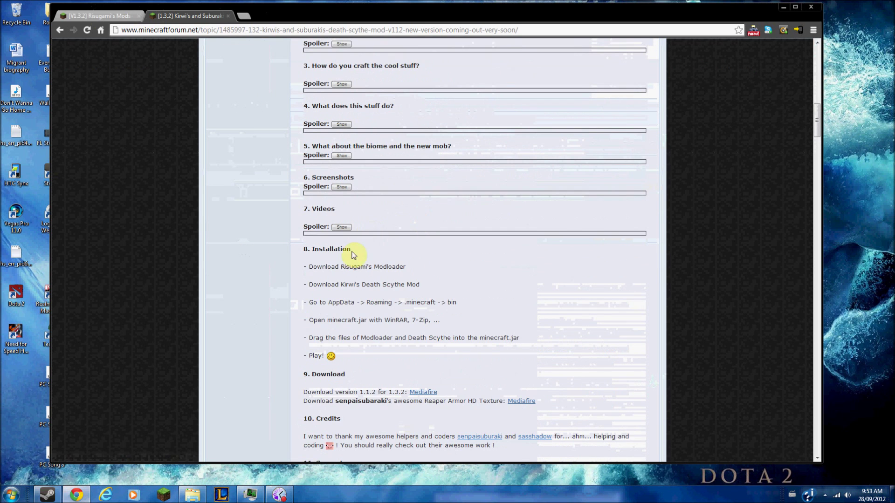
scroll(358, 280, down, 1)
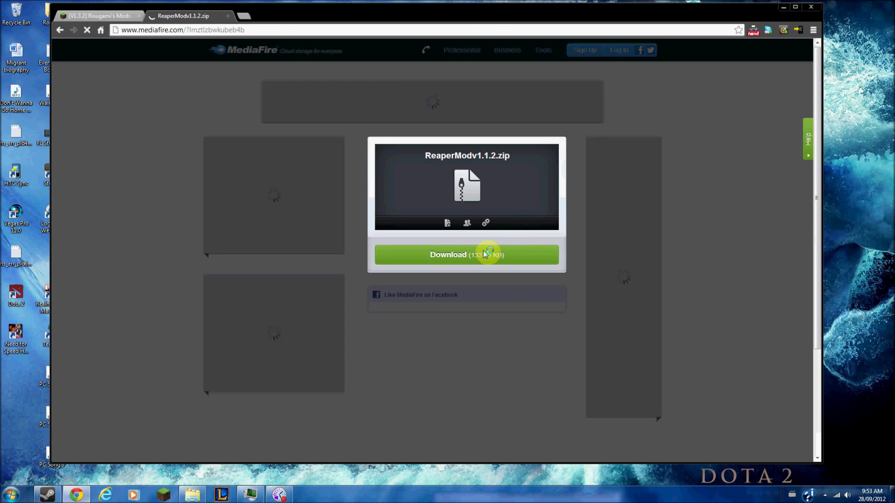
click(486, 254)
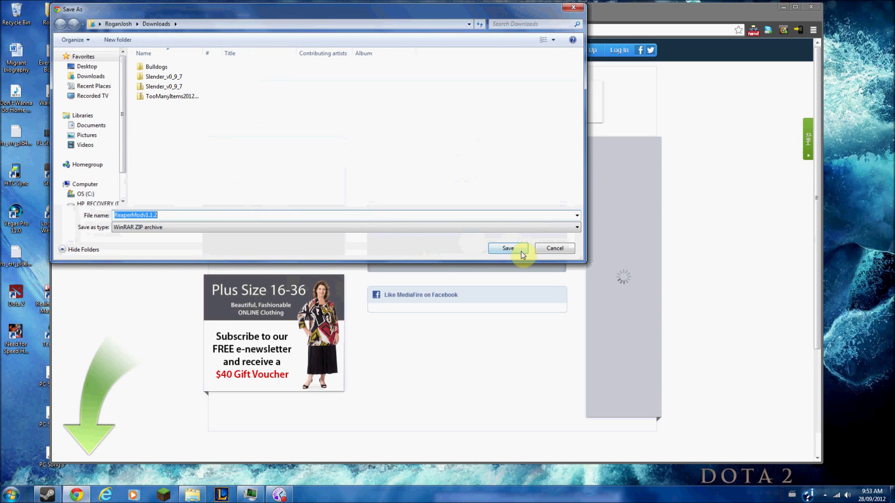
click(519, 251)
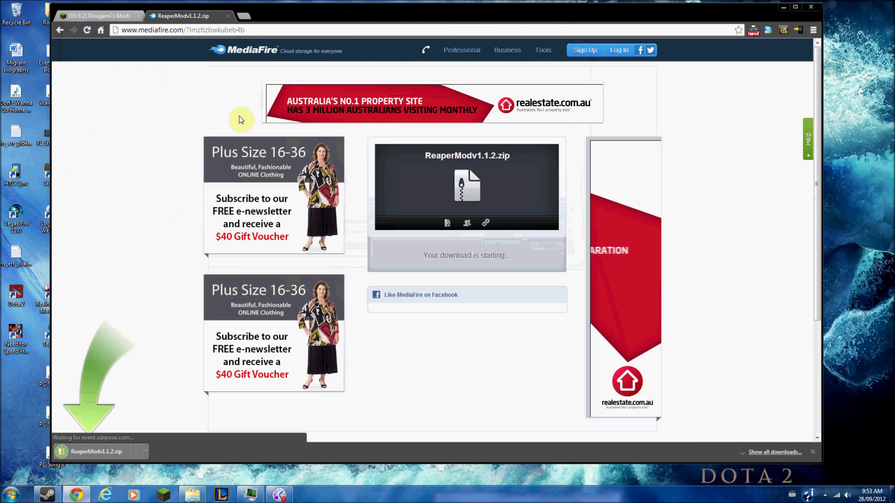
Download ModLoader 1.3.2 from Risugami's Mods topic and save it as ModLoader in the Downloads folder
click(110, 16)
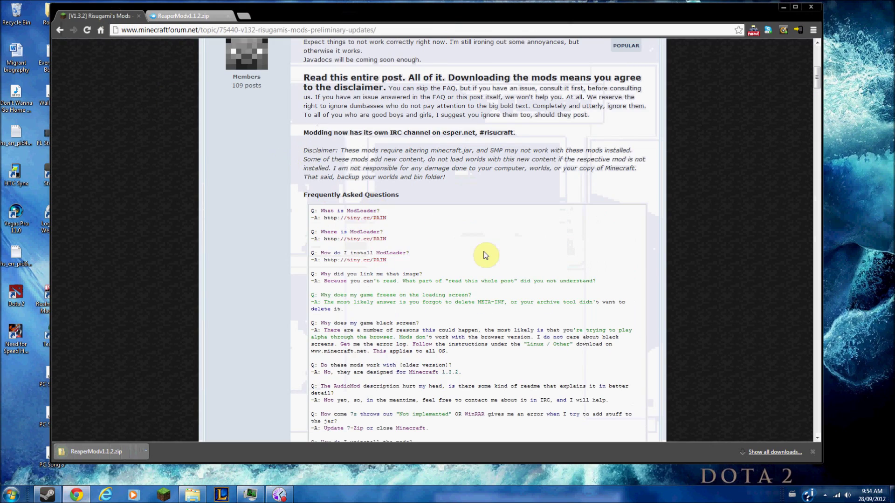
scroll(485, 252, up, 3)
scroll(485, 251, down, 15)
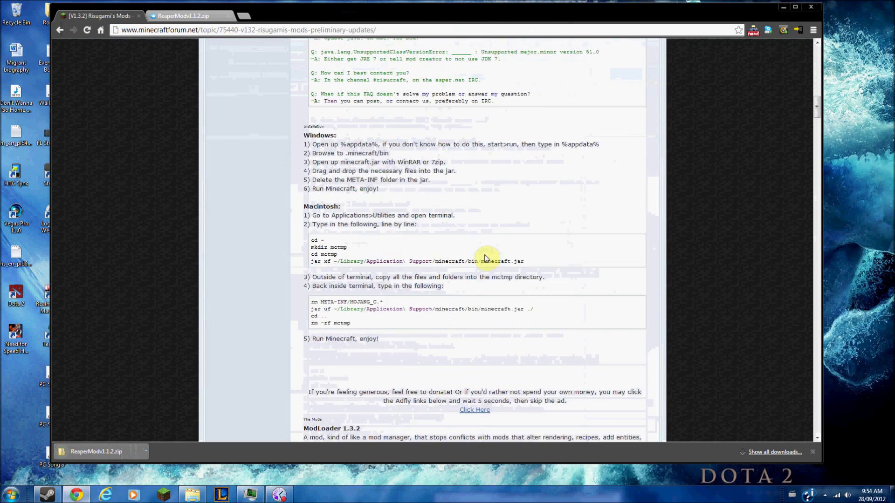
click(346, 169)
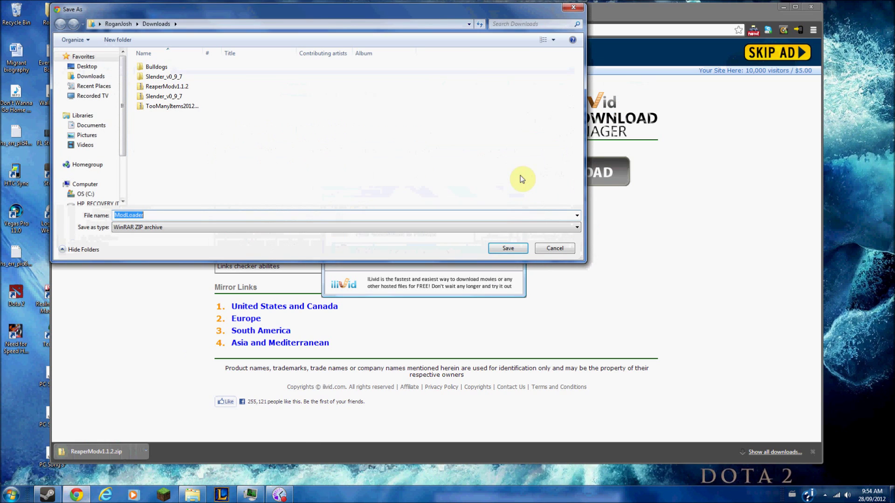
click(544, 294)
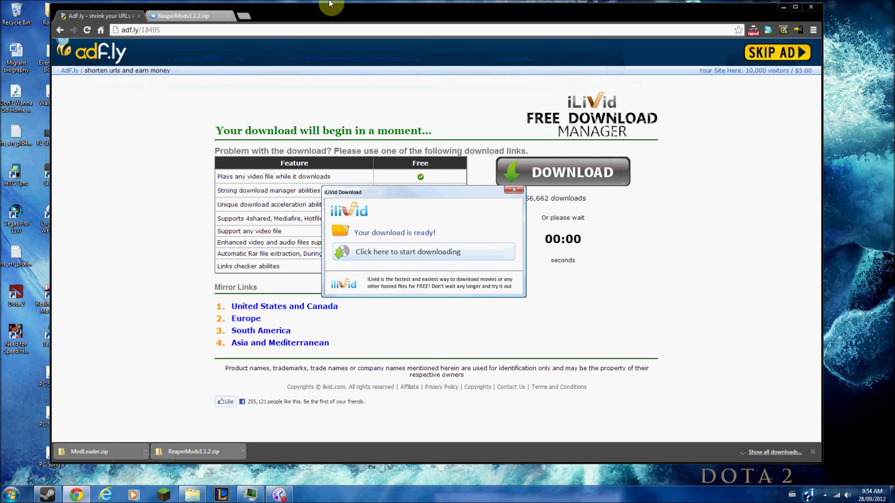
Show the downloaded ReaperModv1.1.2 archive in the Downloads folder and maximize the folder window
drag(328, 9, 416, 9)
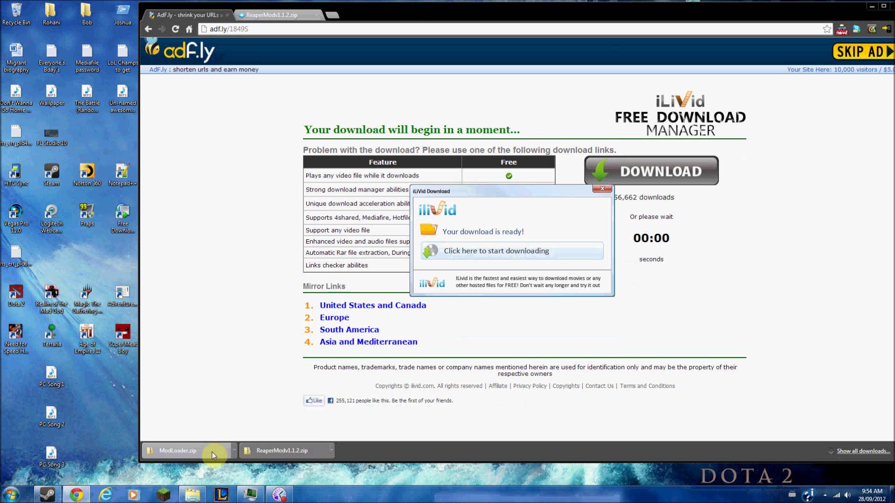
click(271, 451)
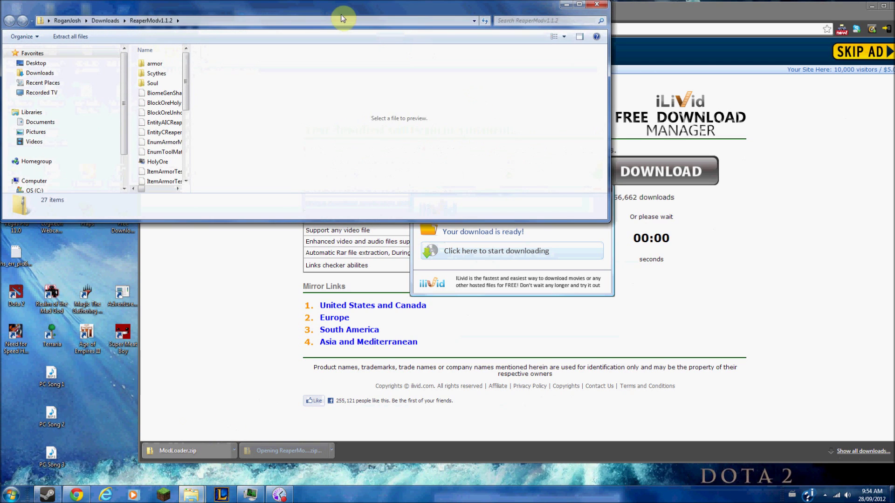
click(204, 53)
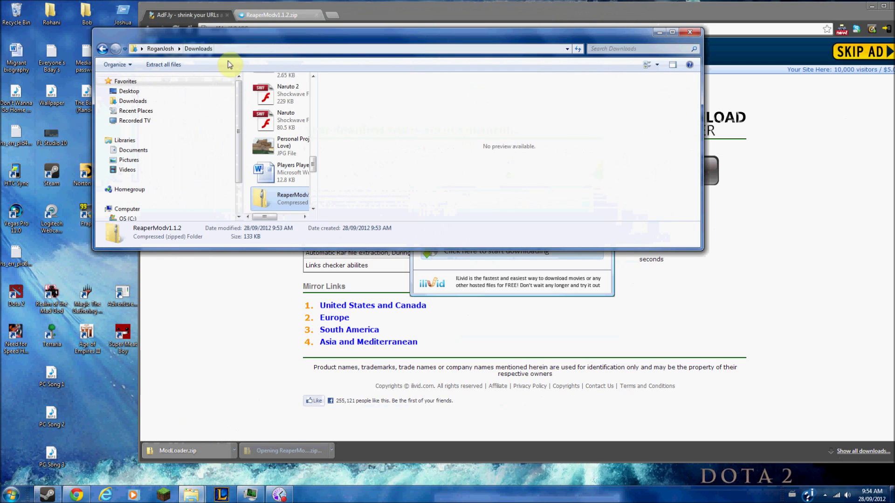
mouse_move(312, 170)
mouse_down()
mouse_move(312, 201)
mouse_move(310, 166)
mouse_move(335, 140)
mouse_move(314, 155)
mouse_up()
click(672, 32)
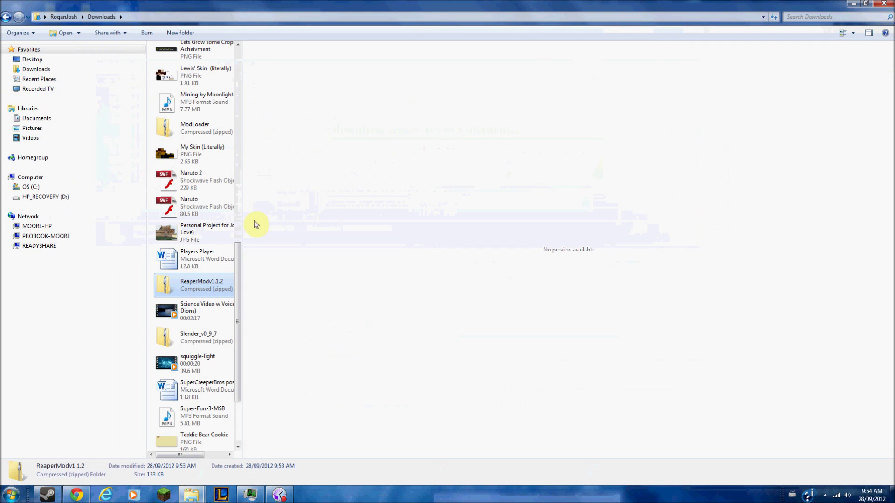
Open the ReaperModv1.1.2 archive with WinRAR and move its window aside
right_click(195, 282)
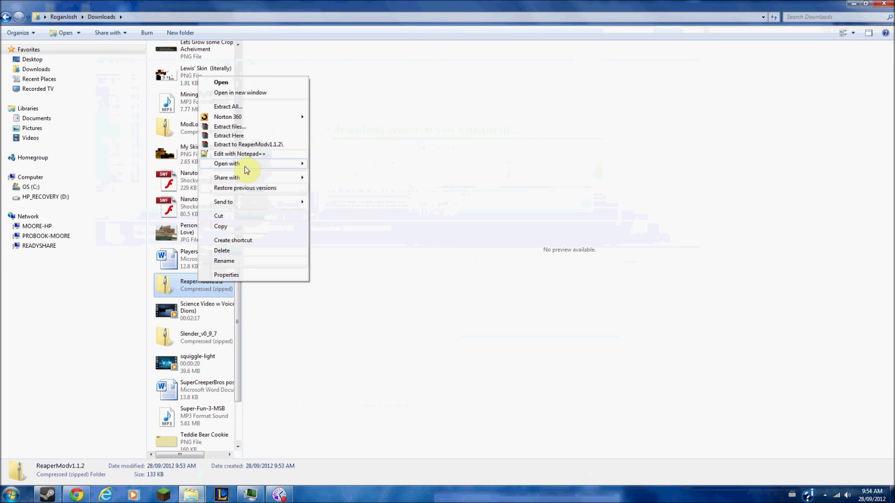
mouse_move(254, 164)
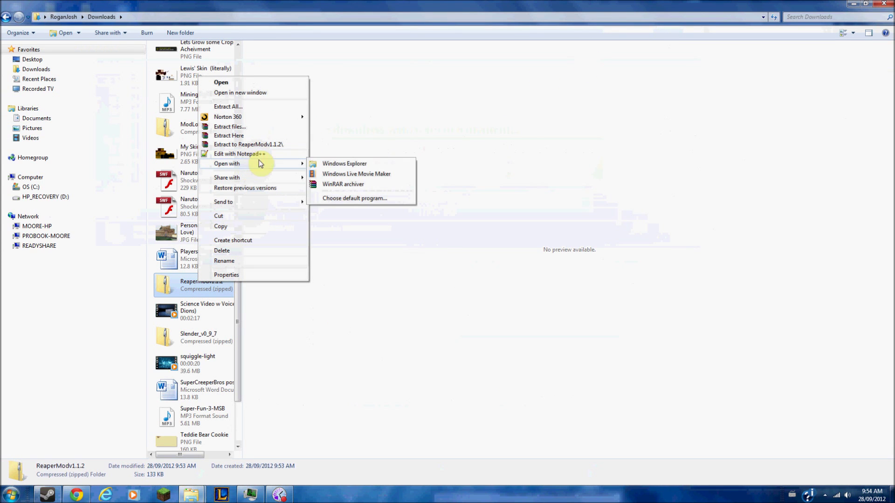
click(366, 185)
drag(552, 61, 121, 44)
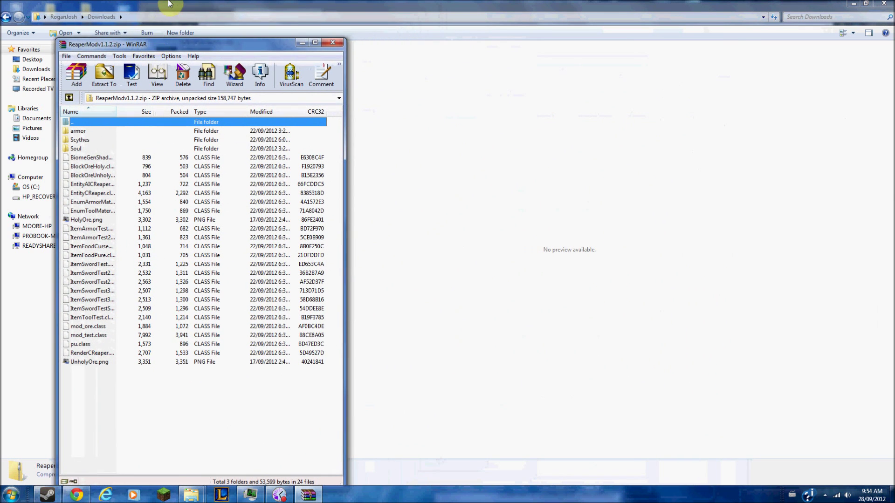
Open the ModLoader archive with WinRAR, reposition its window, and show the desktop
click(168, 4)
right_click(196, 129)
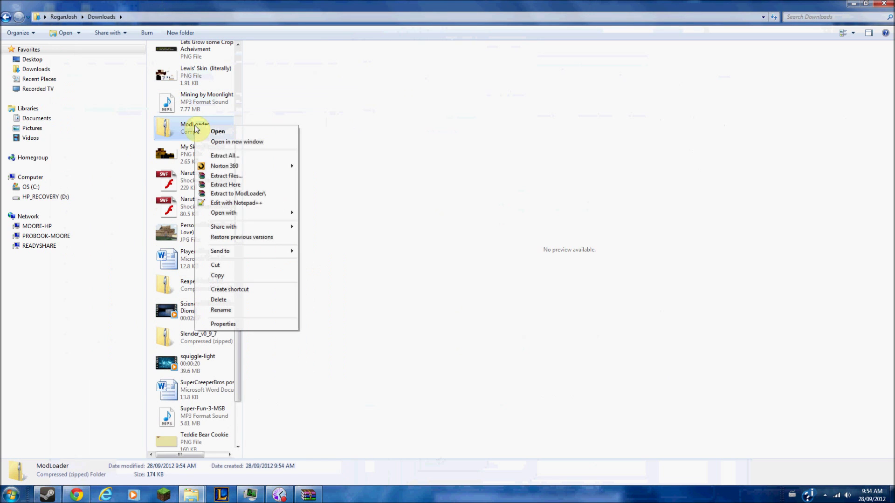
mouse_move(236, 213)
click(319, 233)
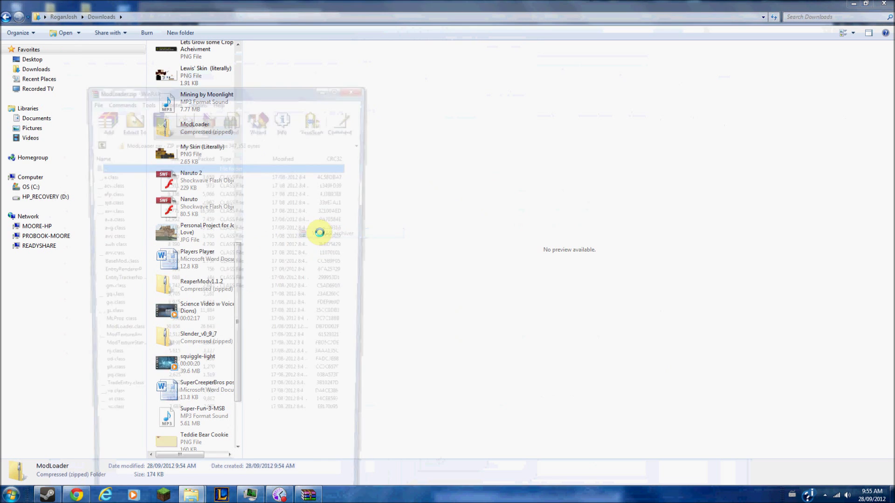
drag(254, 86, 297, 38)
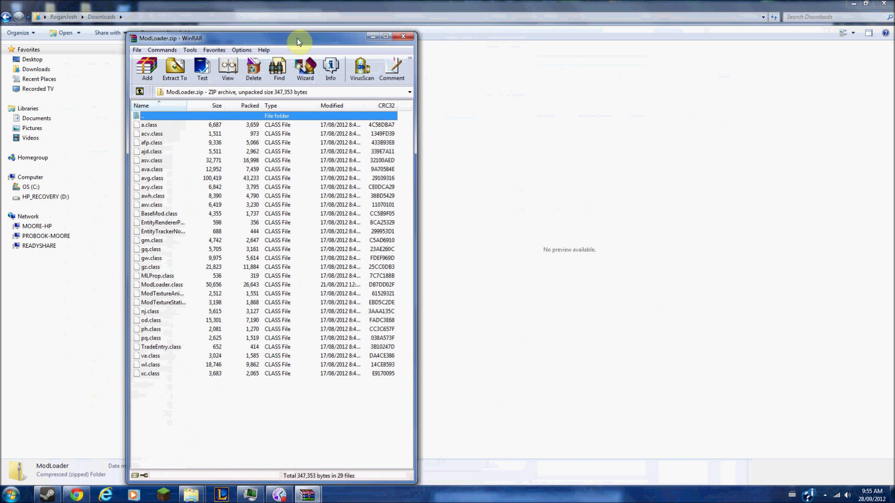
click(892, 499)
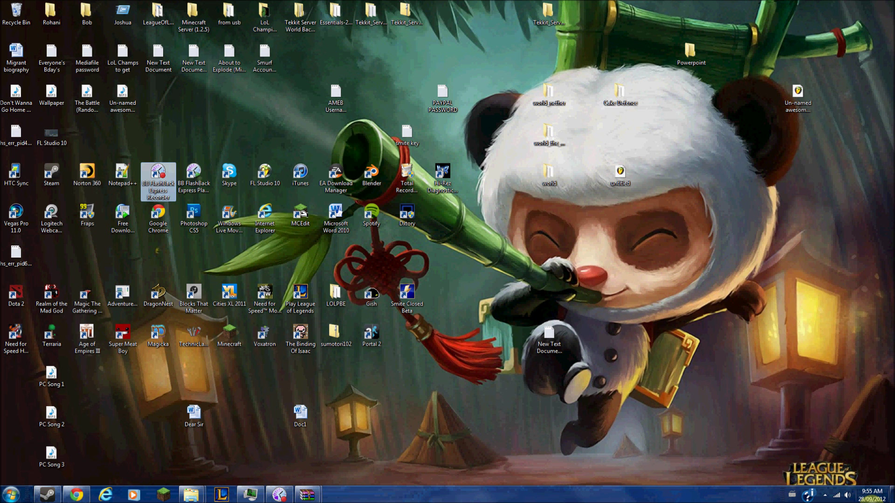
Open the Minecraft launcher, search the computer for %appdata%, and return to the launcher window
click(159, 495)
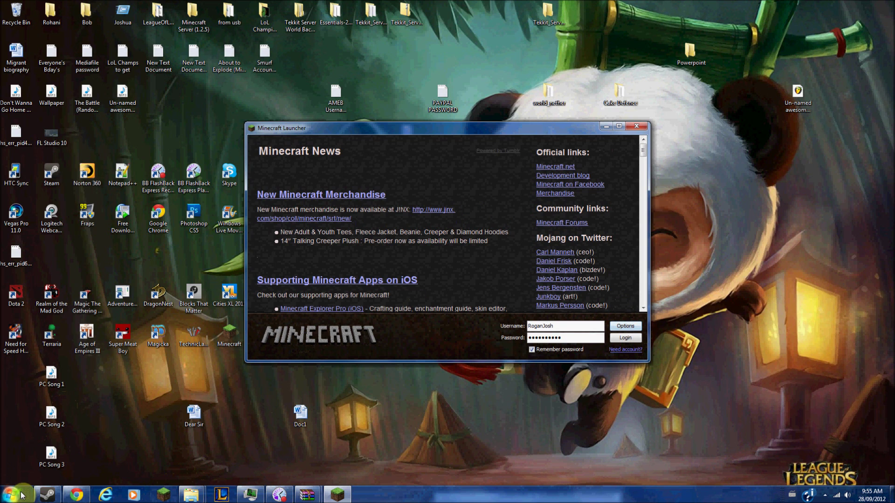
click(6, 497)
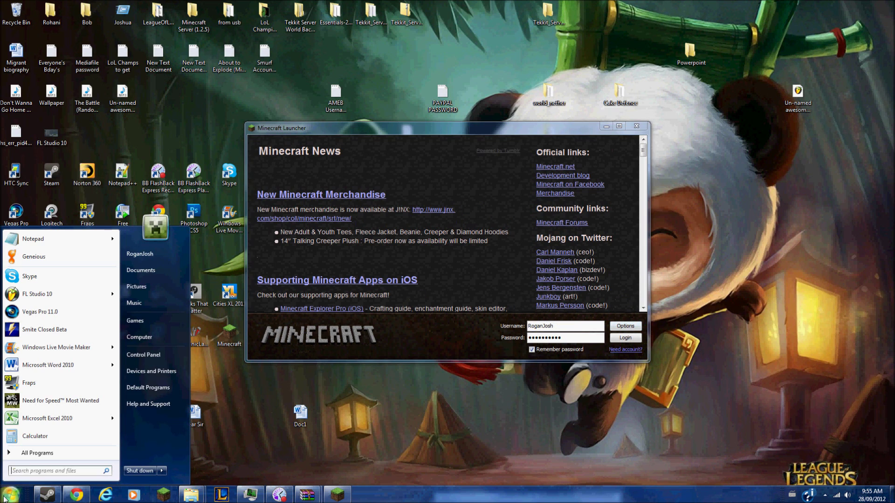
click(40, 454)
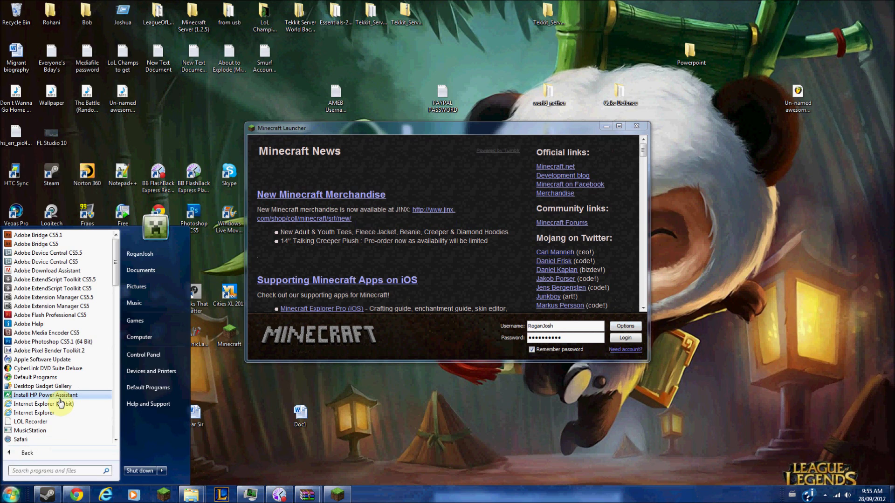
text(%appdata)
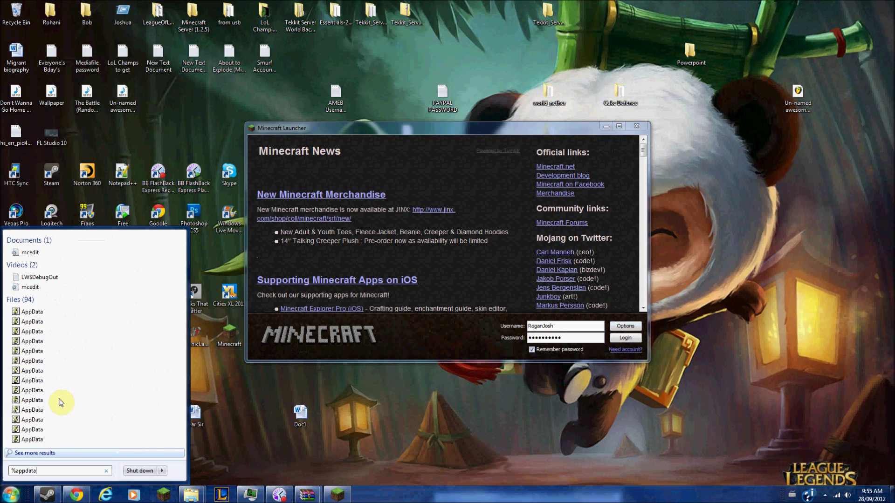
text(%)
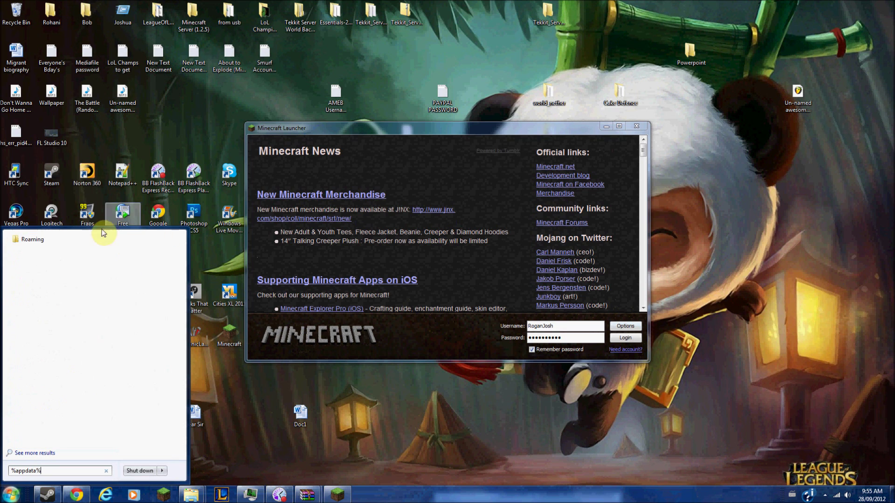
drag(423, 135, 401, 120)
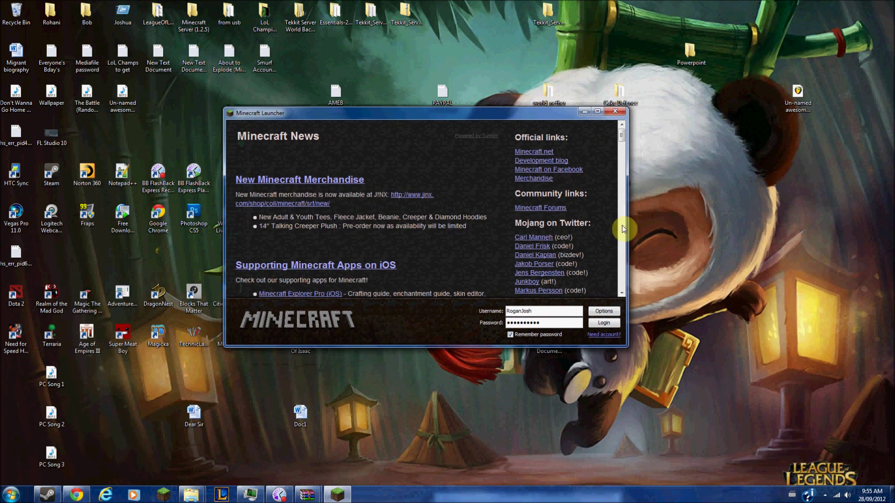
Open the game's .minecraft location from the launcher options and go into its bin folder
click(604, 312)
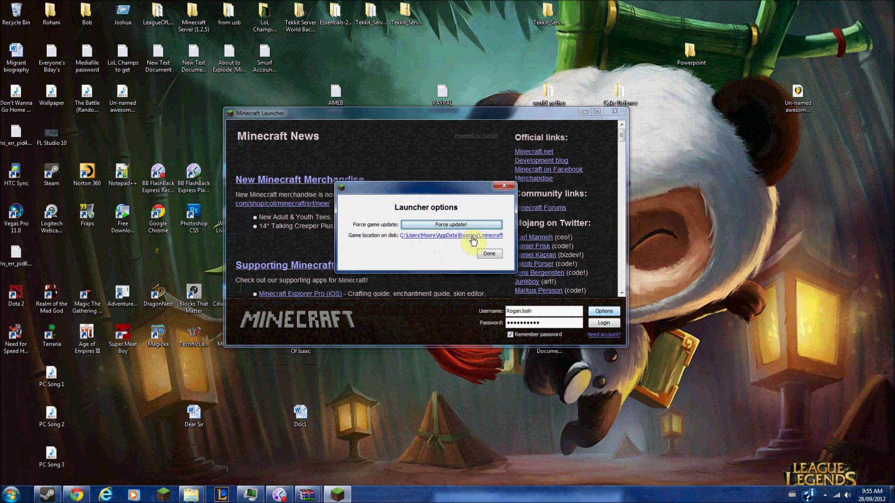
click(437, 241)
drag(375, 55, 482, 144)
double_click(396, 194)
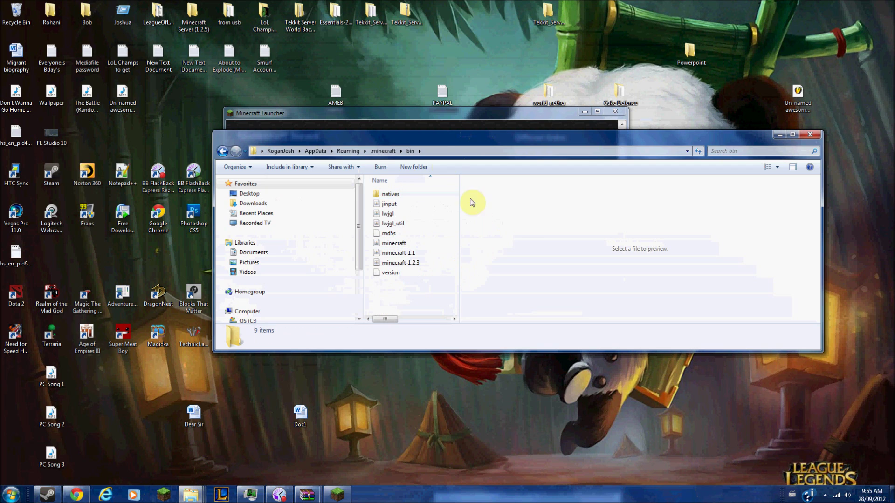
Open the minecraft jar from the bin folder with WinRAR, move its window aside, and look through its files
right_click(396, 245)
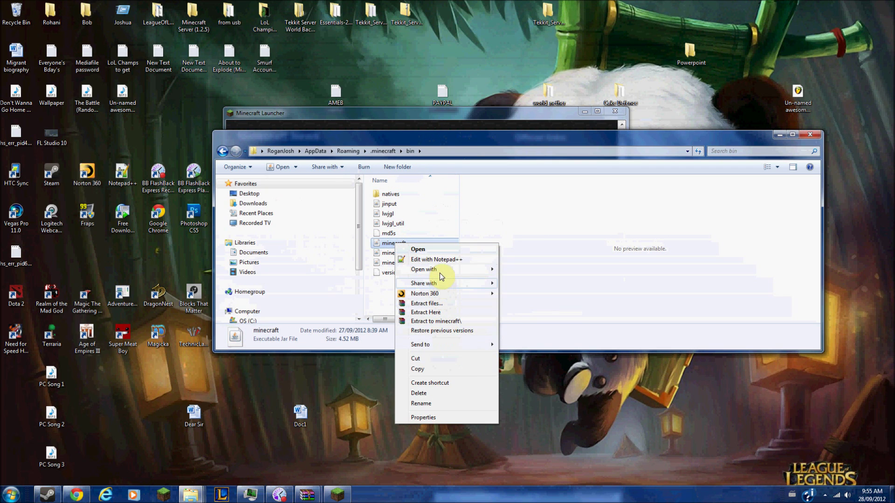
drag(410, 140, 397, 133)
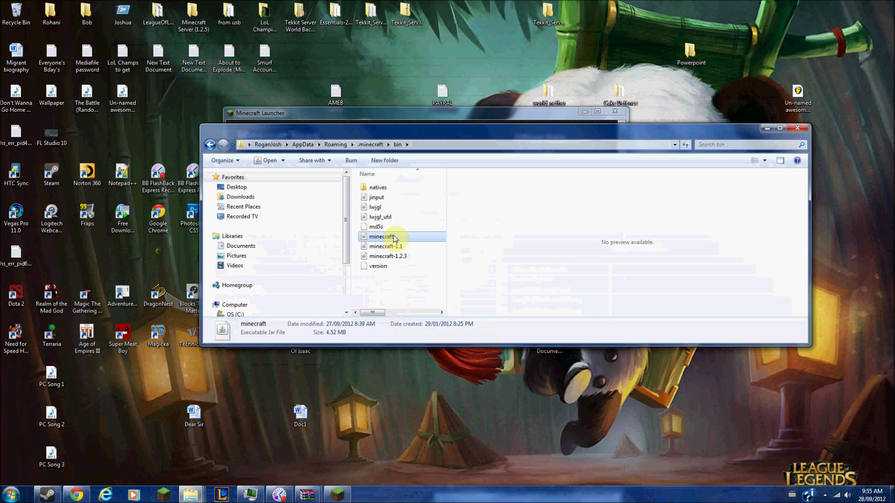
right_click(395, 239)
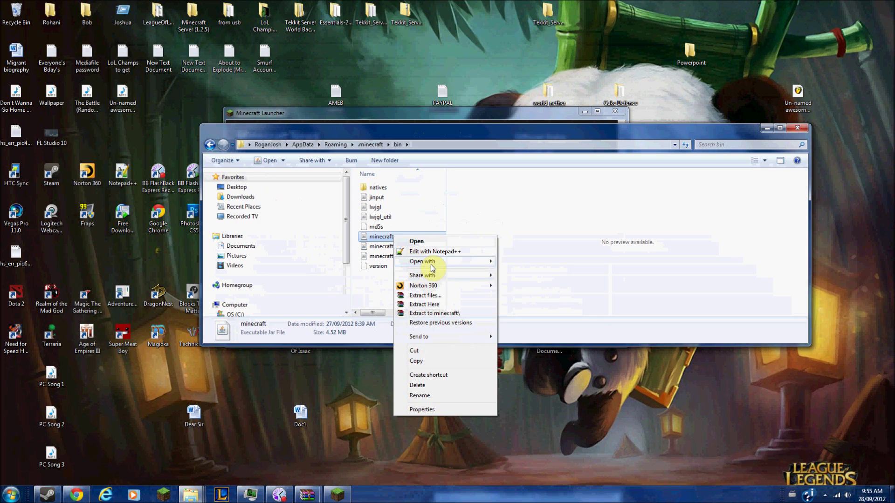
mouse_move(419, 261)
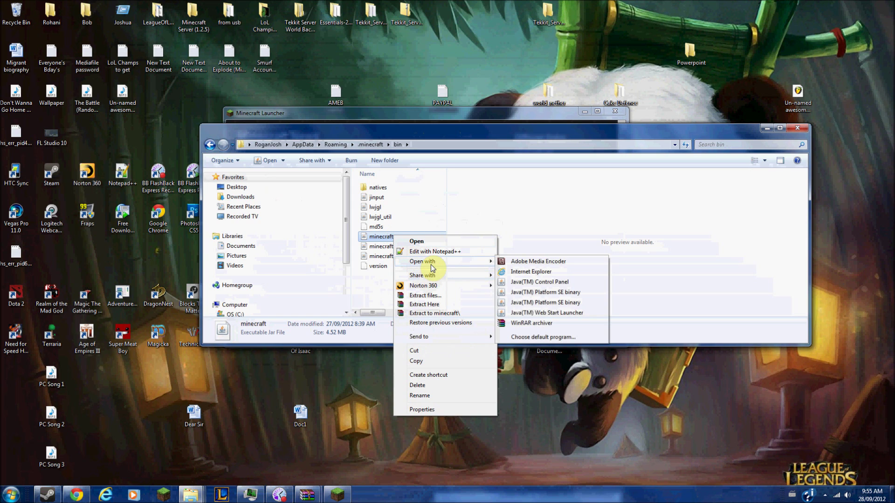
click(528, 324)
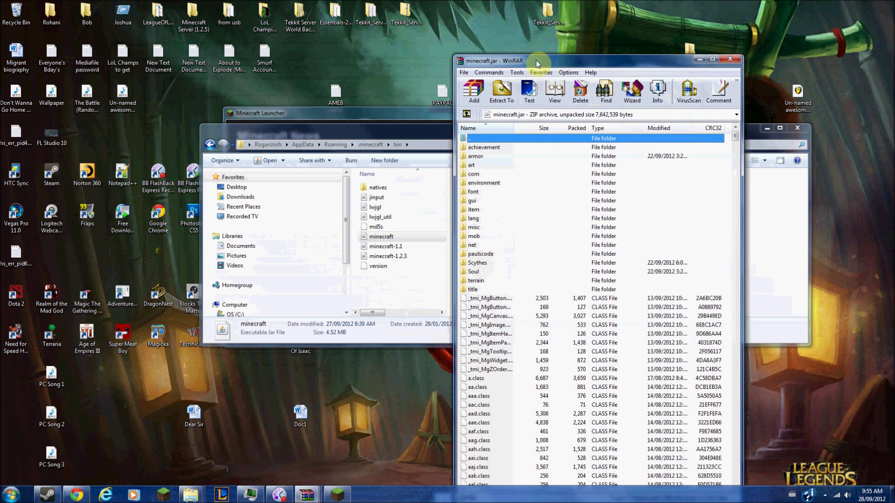
drag(539, 62, 586, 50)
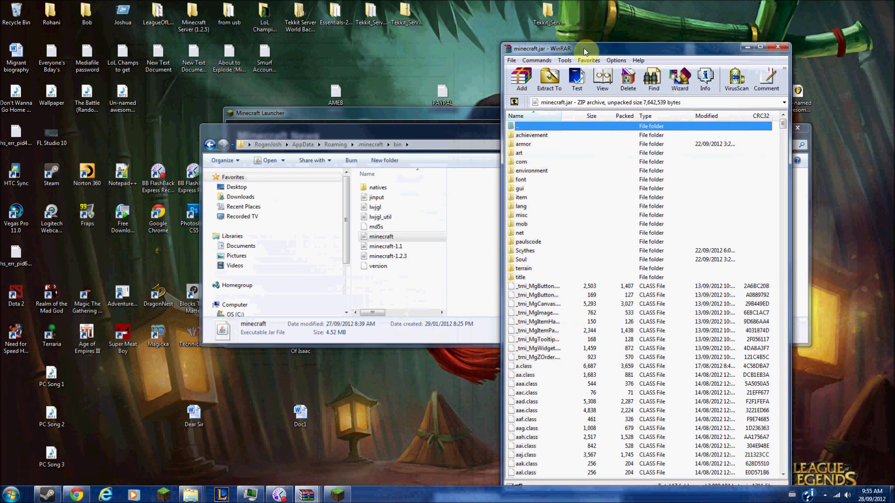
scroll(620, 289, down, 20)
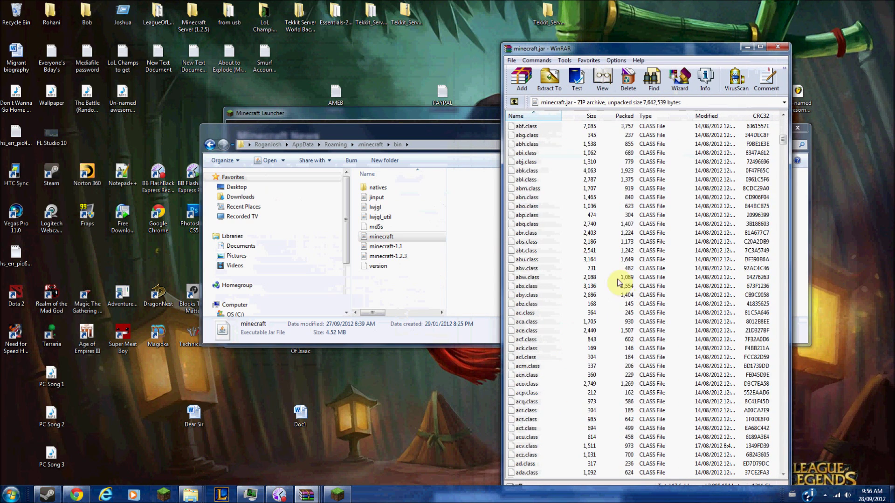
scroll(637, 222, up, 18)
Bring the ModLoader.zip and ReaperModv1.1.2.zip archives to the front and shift the minecraft.jar window away from them
drag(448, 140, 293, 102)
mouse_move(307, 498)
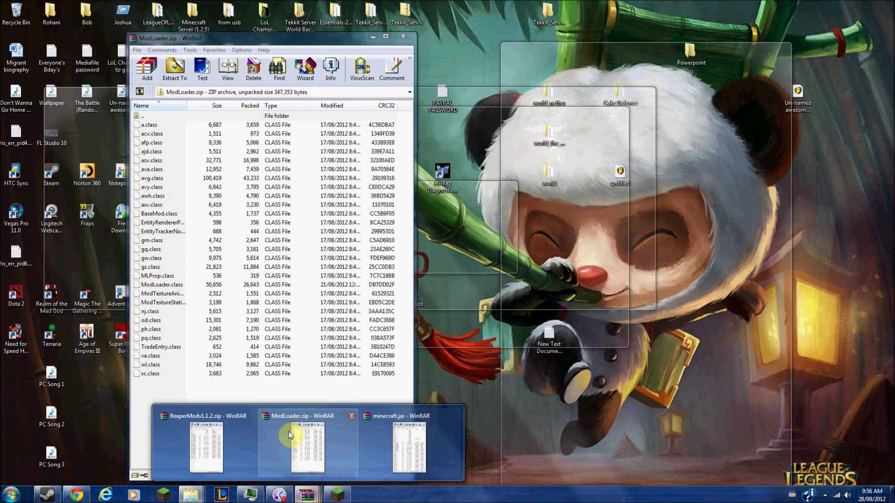
click(289, 431)
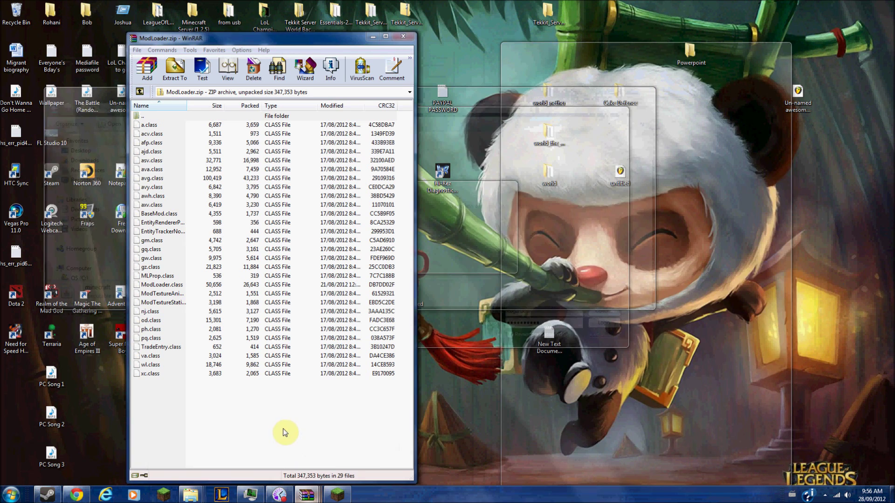
mouse_move(306, 495)
click(212, 434)
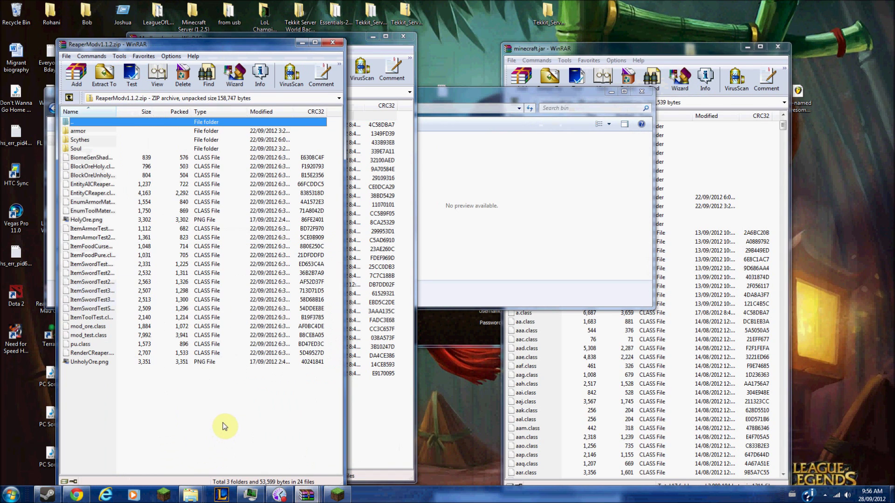
drag(622, 52, 658, 55)
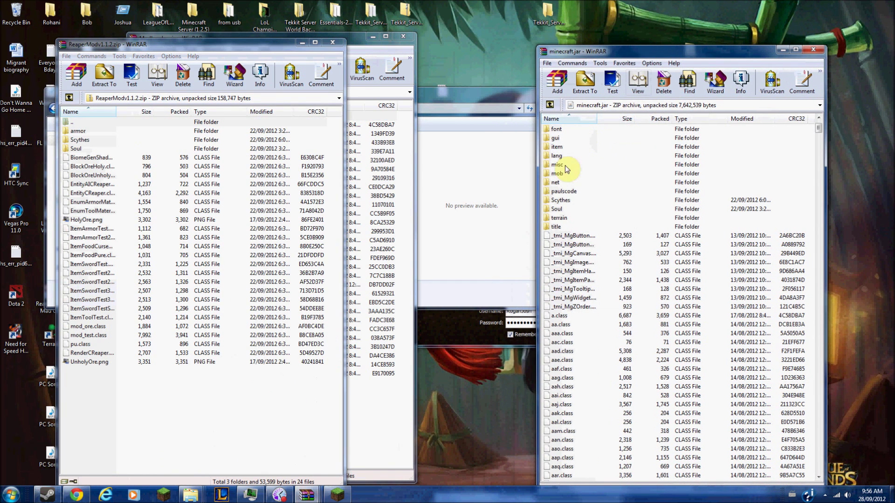
scroll(577, 145, up, 2)
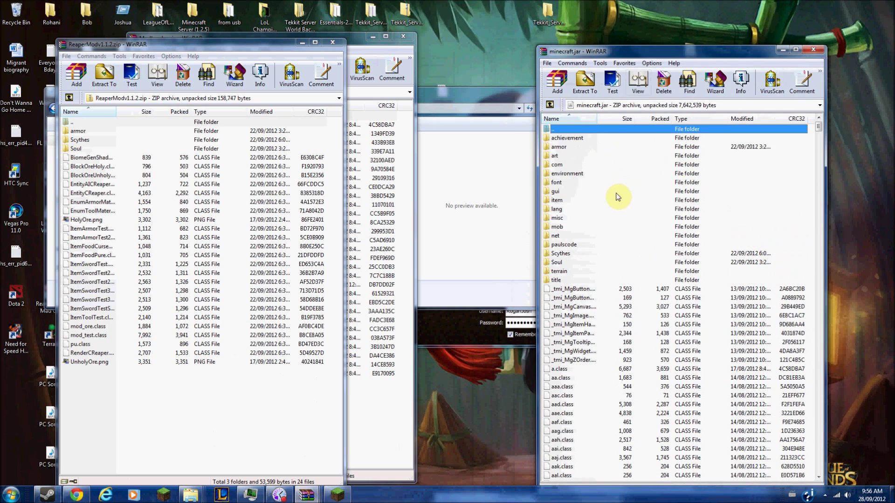
right_click(560, 201)
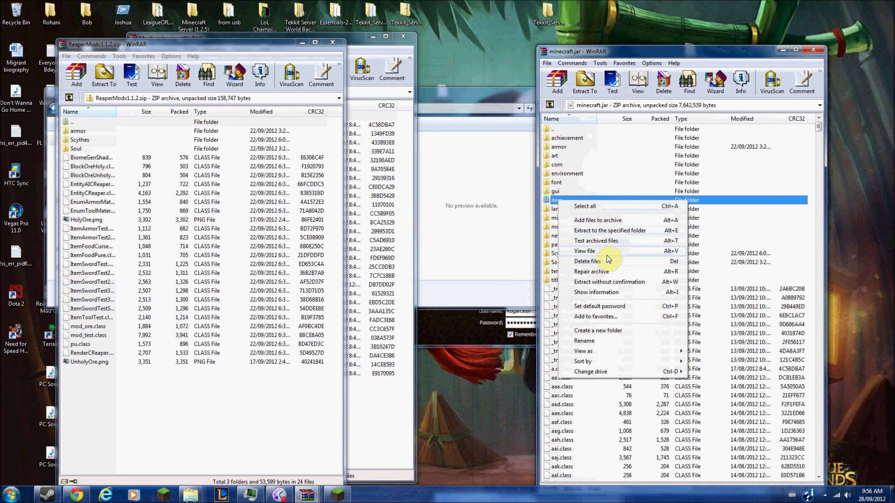
click(668, 159)
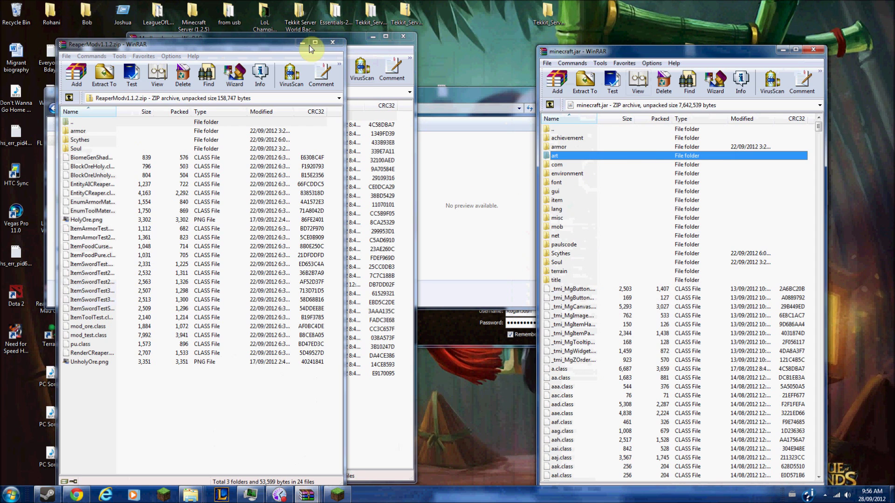
Arrange the ReaperModv1.1.2.zip and ModLoader.zip windows side by side, clear of the minecraft.jar window
drag(288, 51, 260, 50)
drag(341, 39, 436, 46)
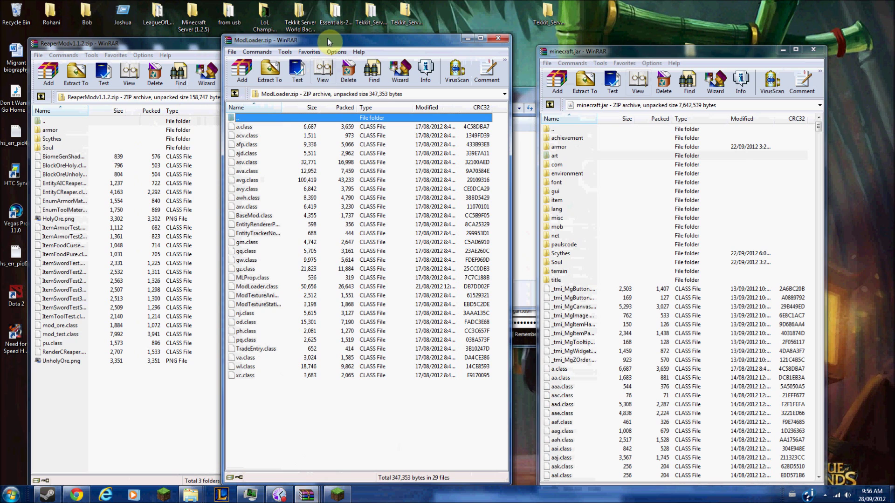
drag(331, 42, 342, 30)
drag(203, 46, 171, 31)
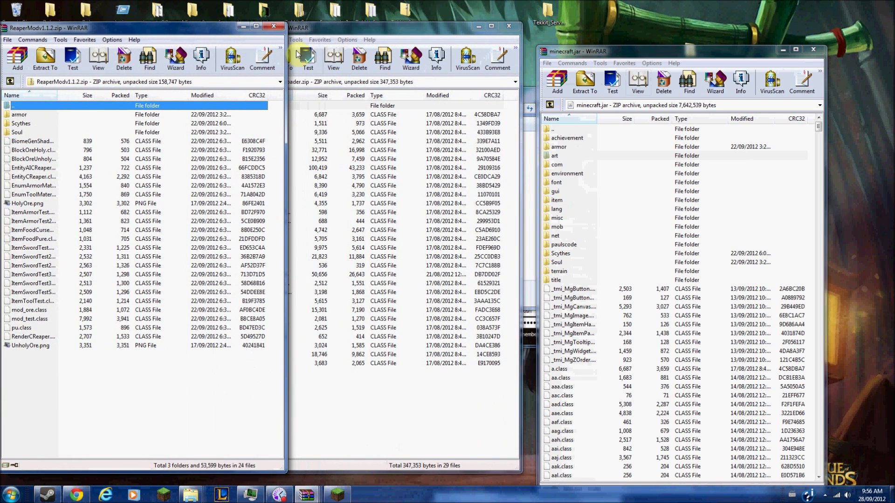
Try to copy all files from ModLoader.zip into the minecraft.jar archive, and close ModLoader.zip
click(331, 28)
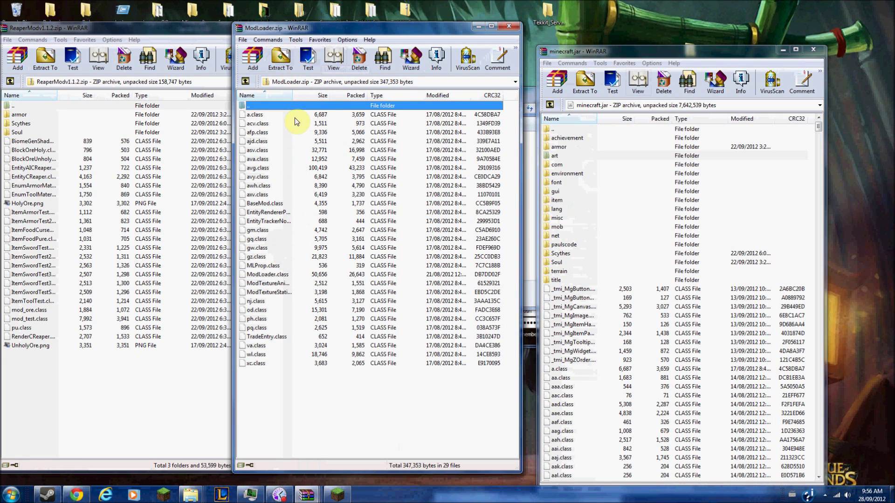
key(ctrl+a)
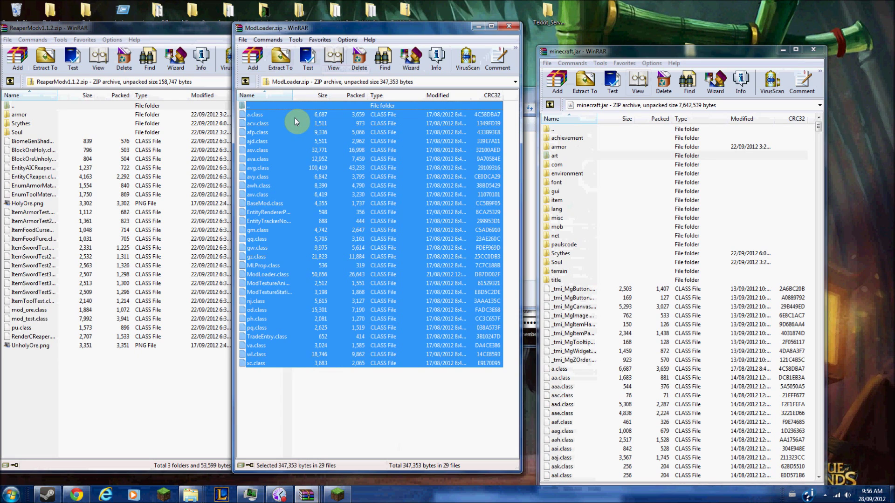
drag(295, 122, 606, 156)
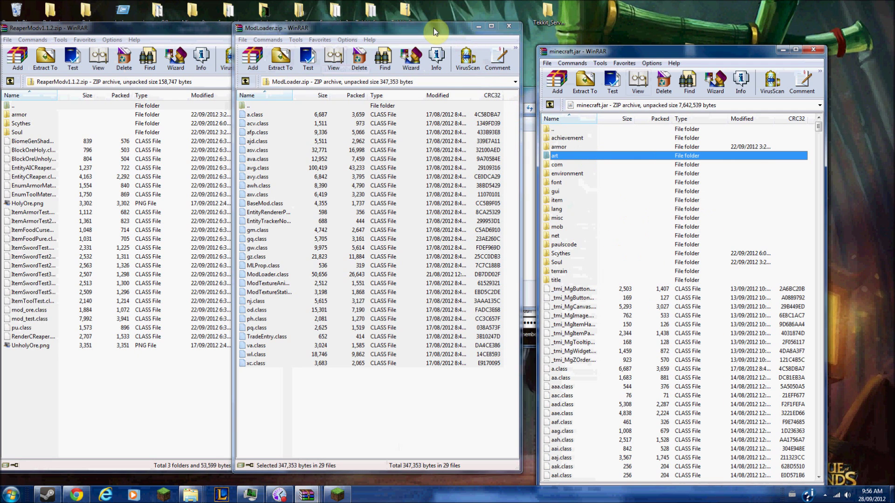
drag(433, 27, 448, 32)
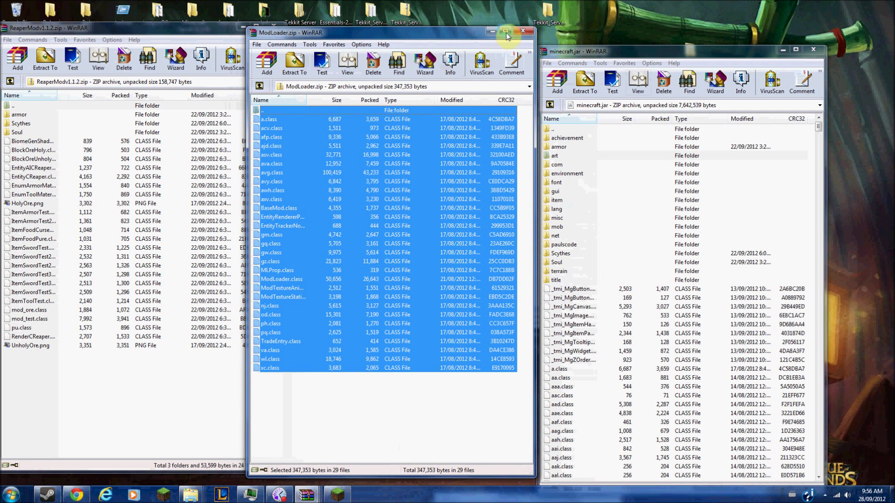
click(522, 31)
Select everything in ReaperModv1.1.2.zip beside minecraft.jar, and close both archives
drag(178, 27, 326, 35)
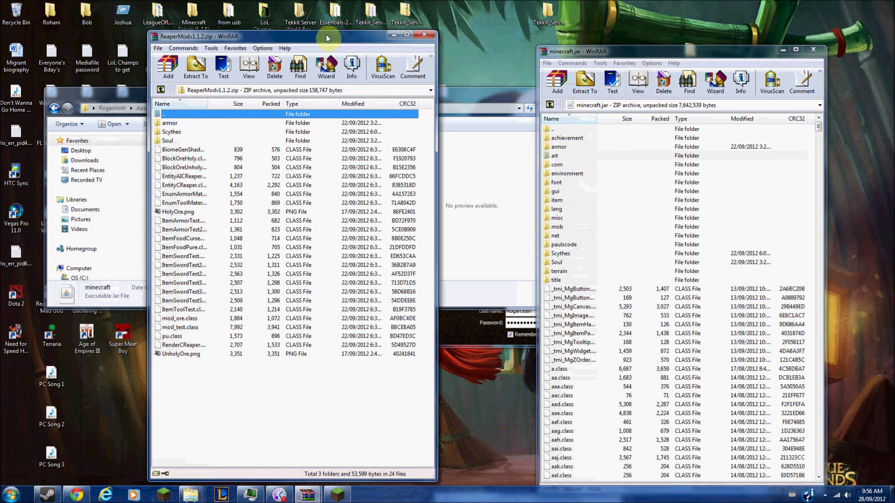
key(ctrl+a)
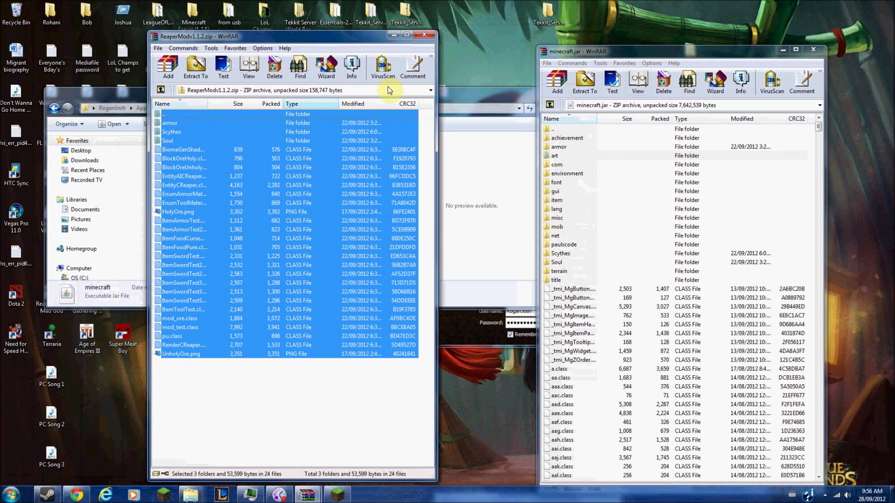
drag(611, 51, 465, 16)
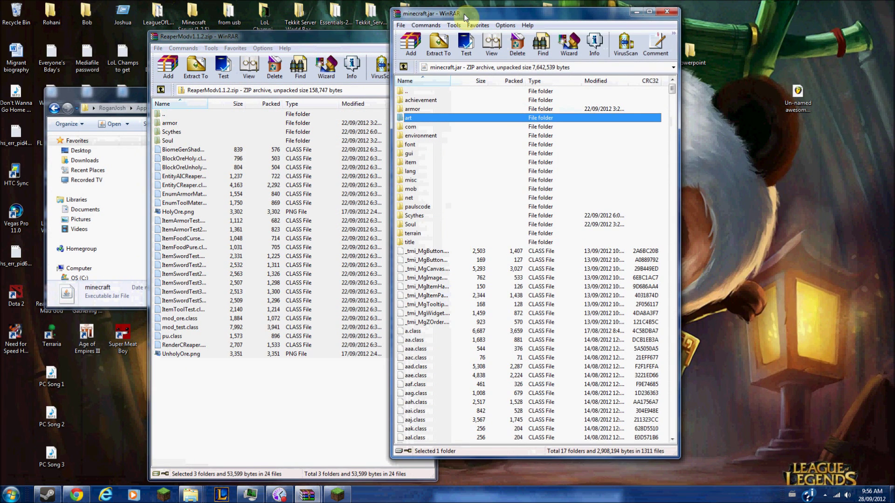
click(667, 11)
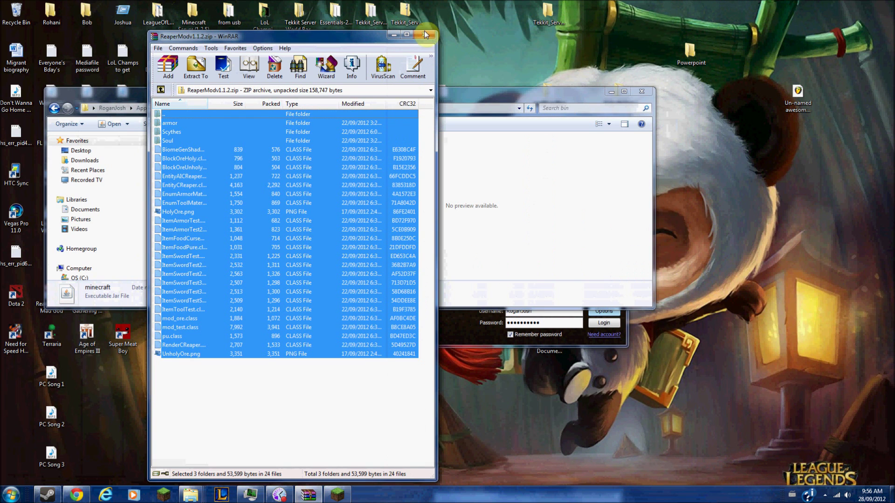
click(426, 35)
Close the bin folder and the launcher options, and log in to start Minecraft
click(641, 92)
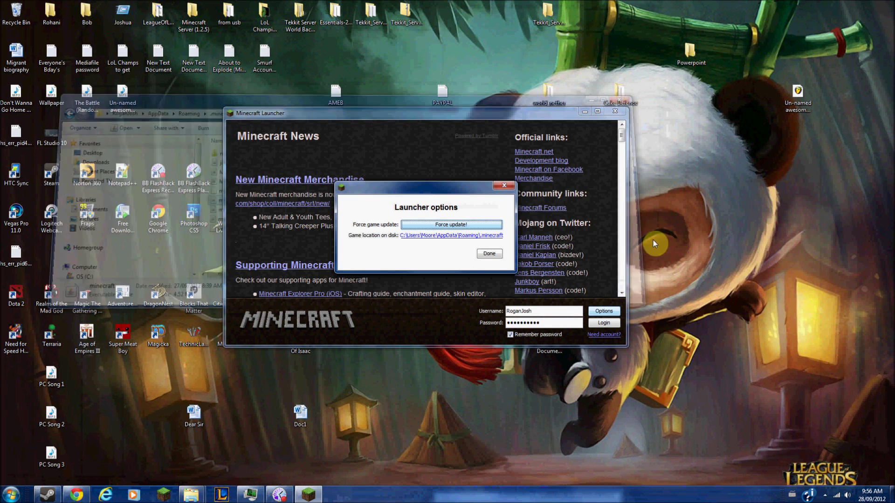
click(504, 186)
click(604, 322)
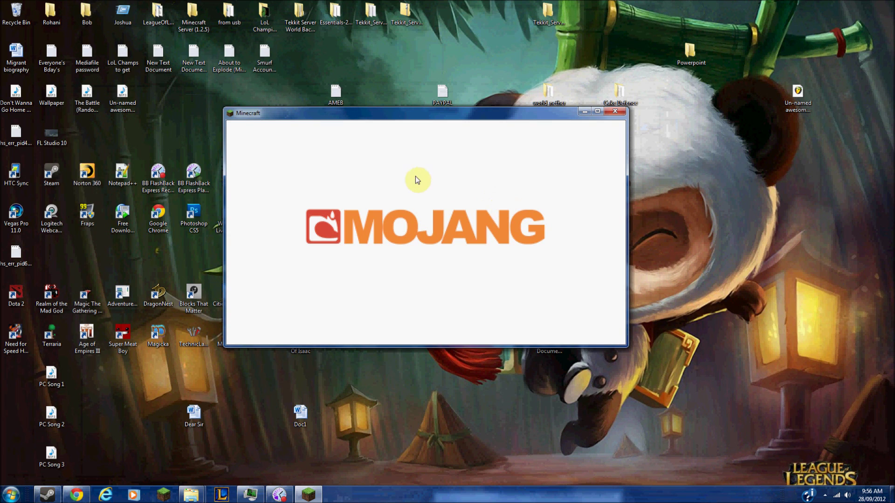
click(286, 480)
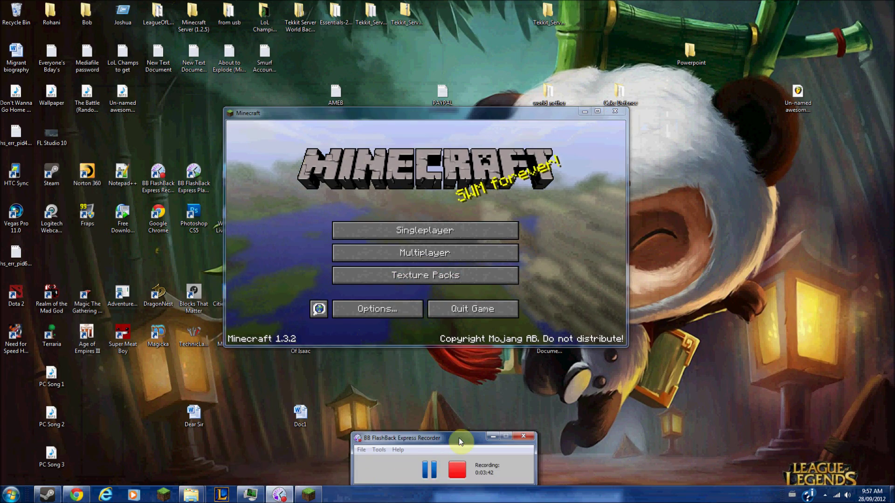